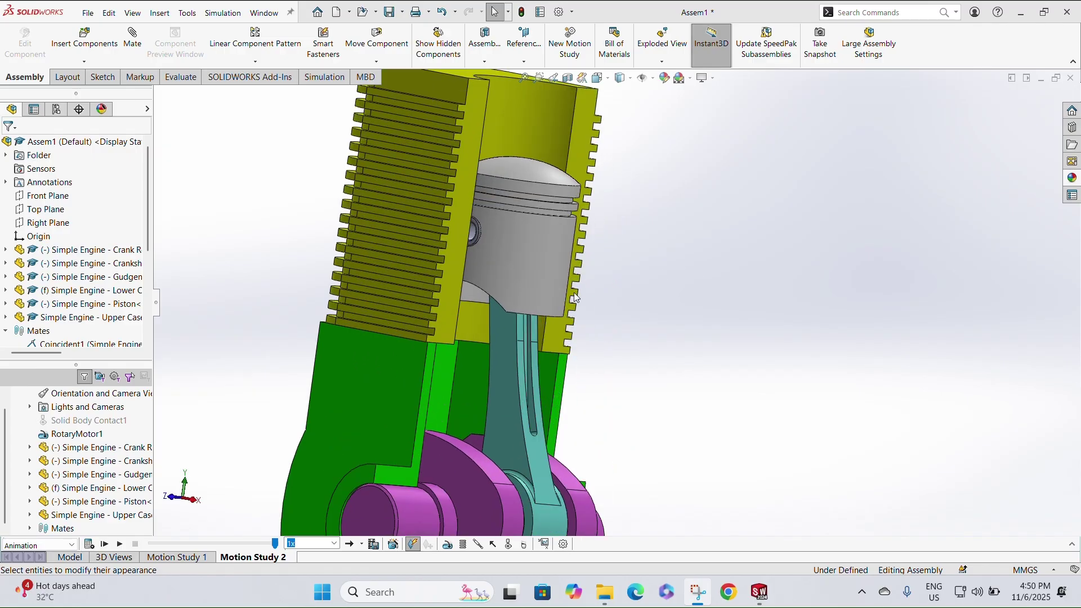
Examine the sectioned engine's piston, crank rod and crankshaft from several angles, along with the existing motion study's timeline.
middle_drag(556, 332, 471, 272)
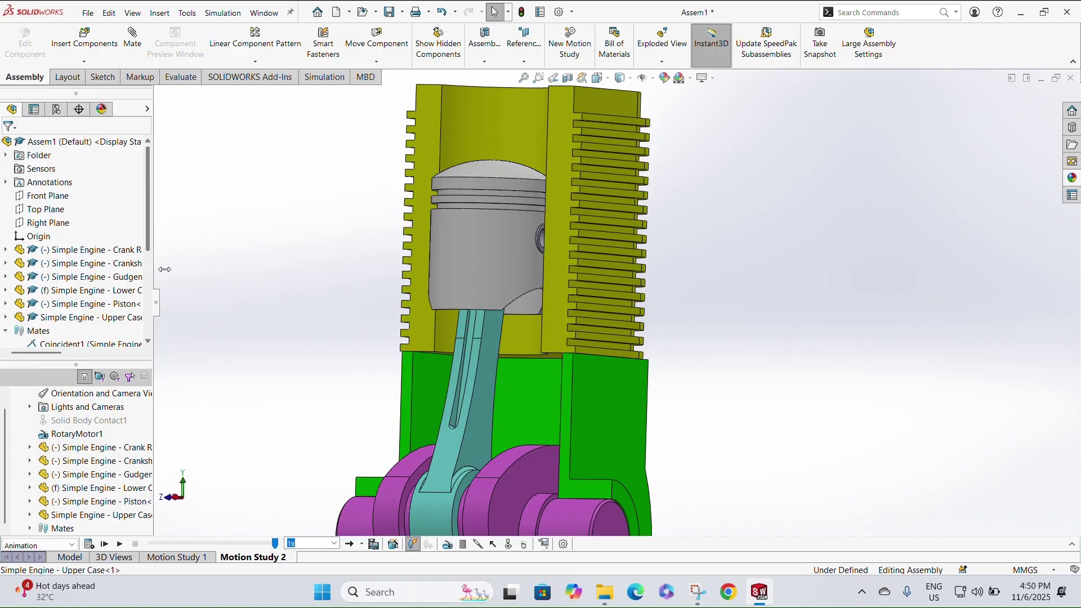
drag(158, 272, 255, 278)
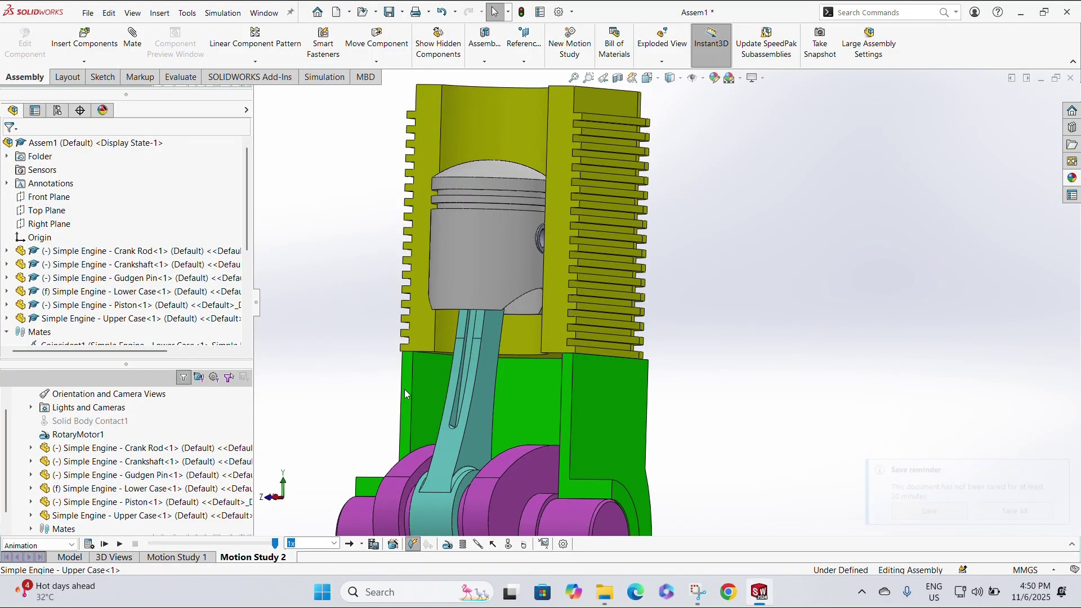
click(516, 489)
scroll(563, 488, up, 4)
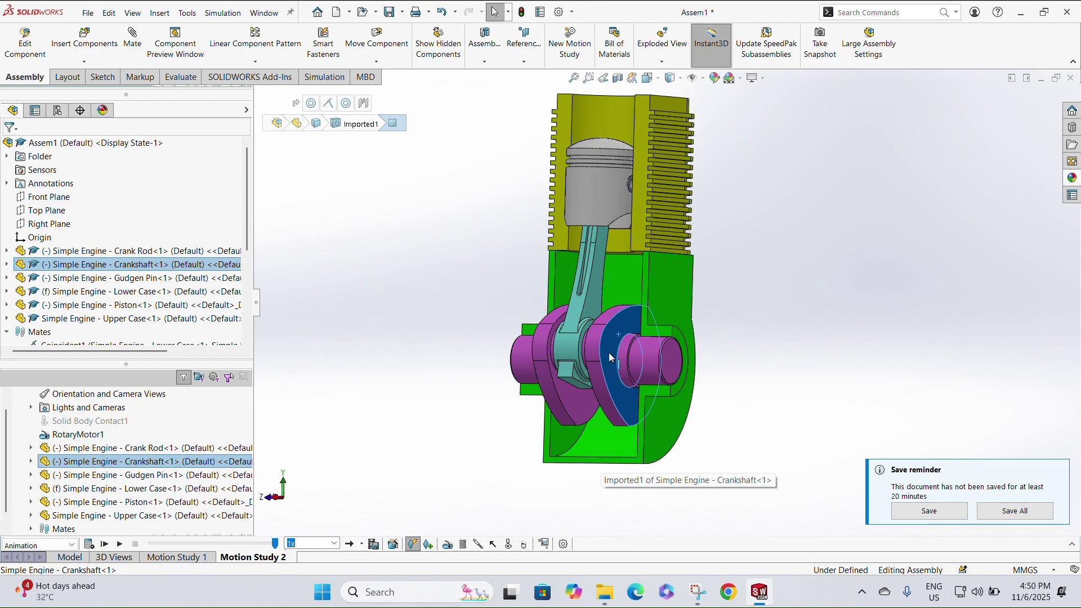
middle_drag(484, 315, 549, 328)
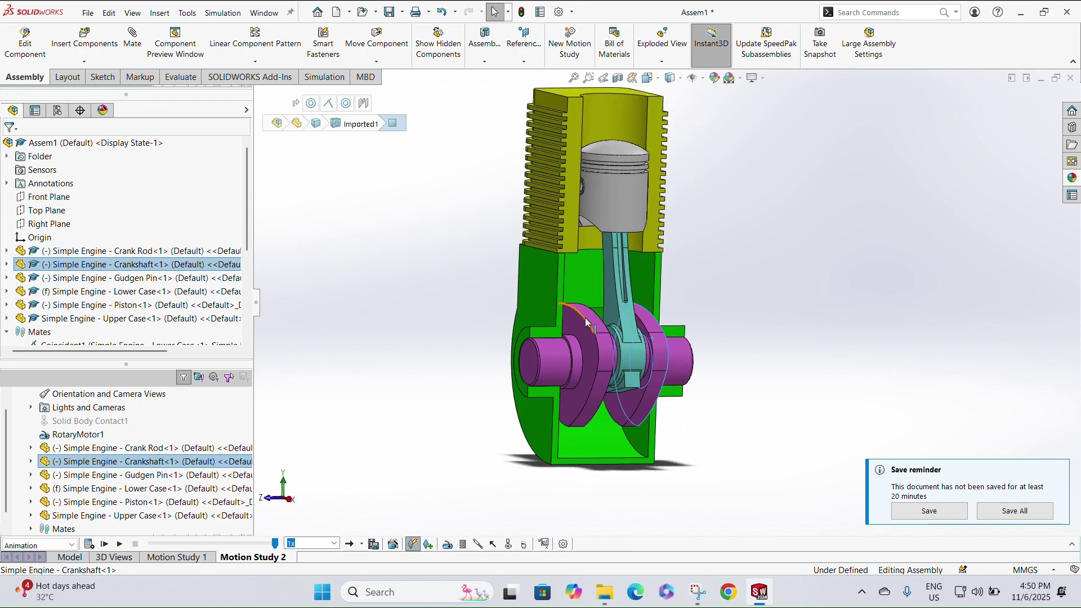
click(613, 306)
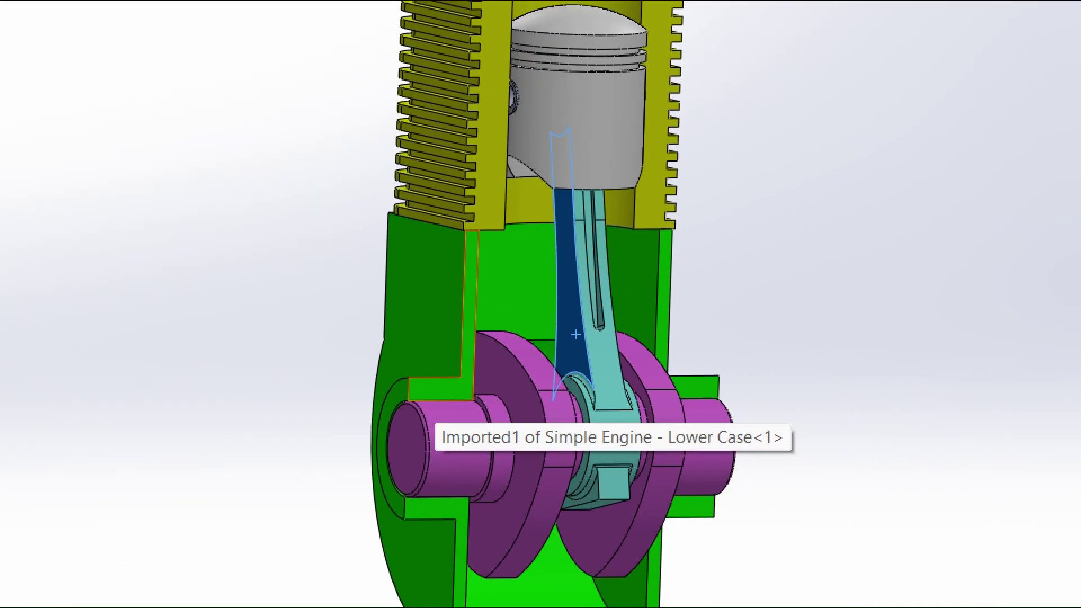
drag(571, 145, 611, 108)
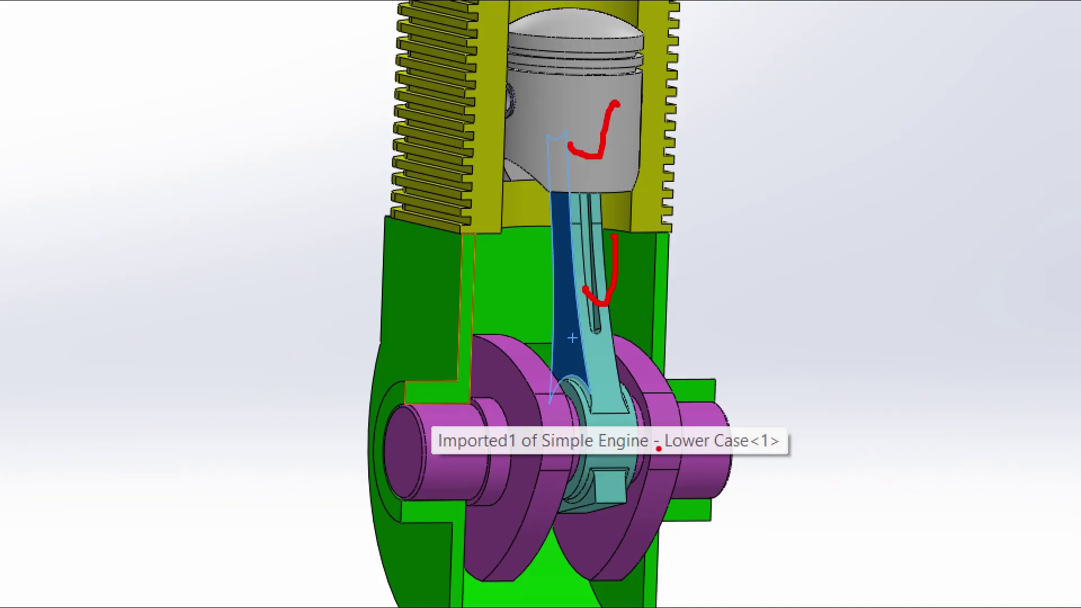
drag(640, 404, 671, 373)
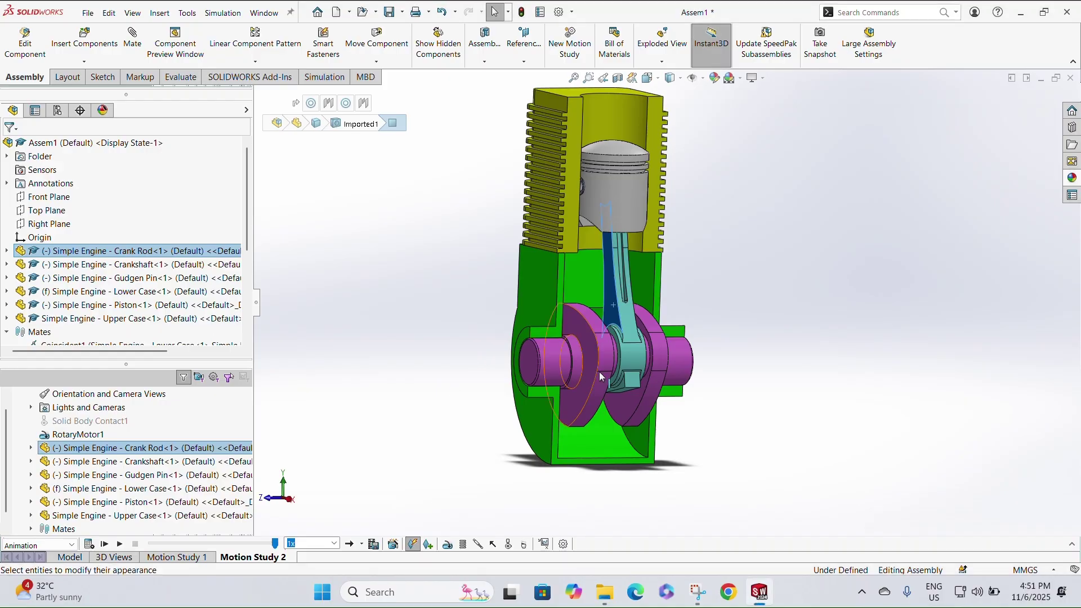
drag(593, 347, 594, 424)
drag(584, 338, 569, 389)
click(435, 321)
drag(617, 211, 633, 190)
click(424, 208)
middle_drag(381, 272, 458, 329)
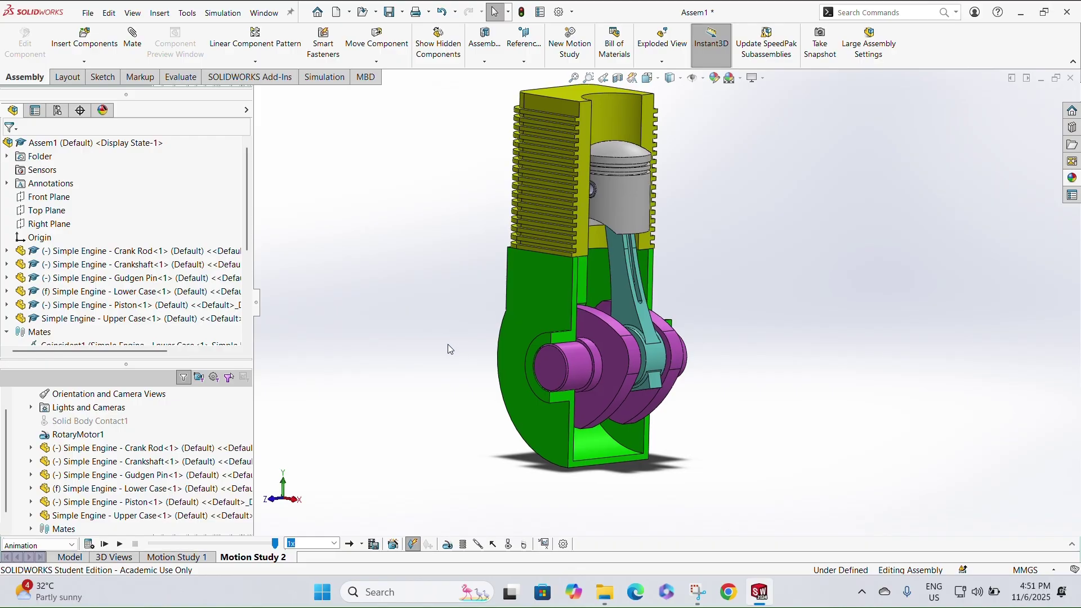
click(1072, 545)
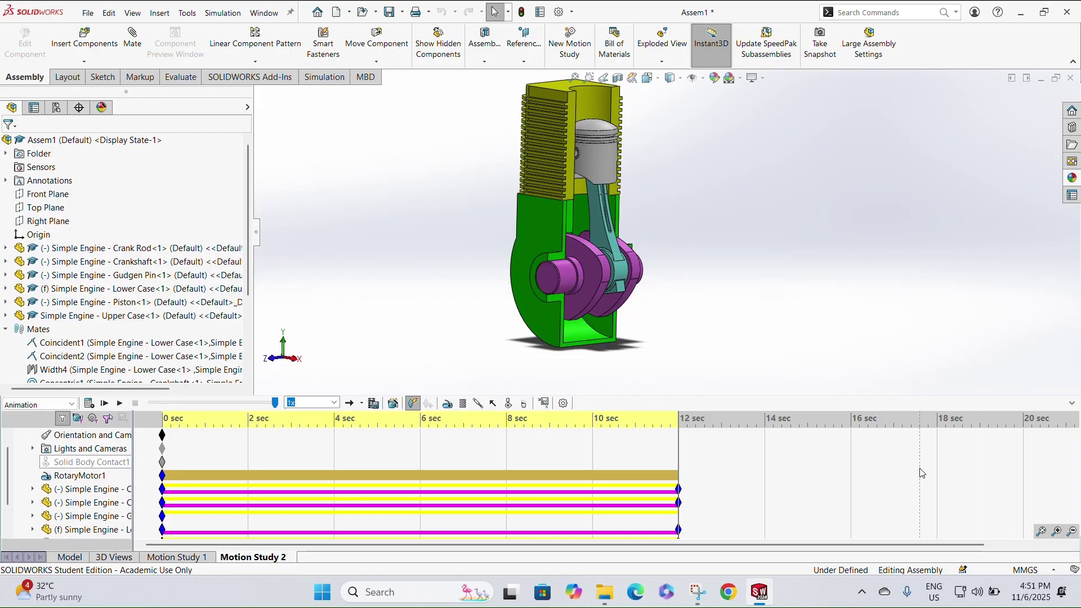
click(1072, 403)
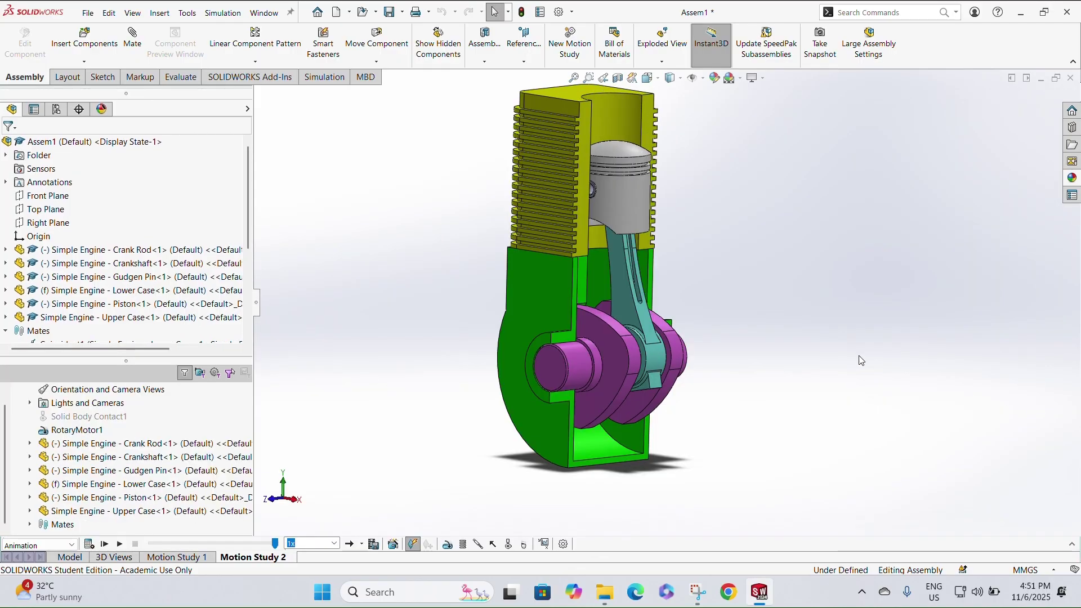
click(616, 360)
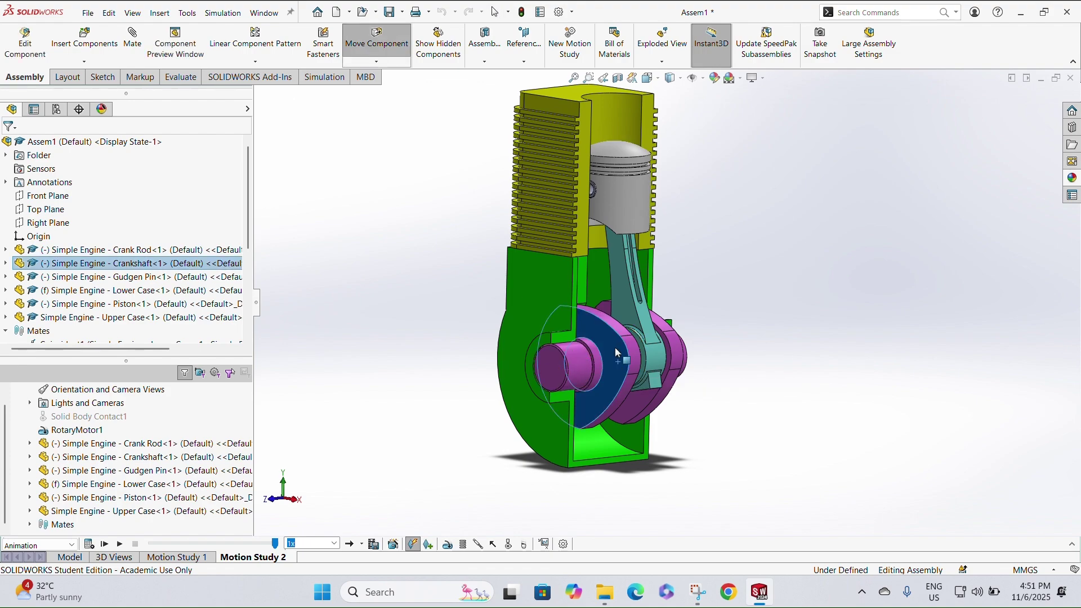
click(417, 341)
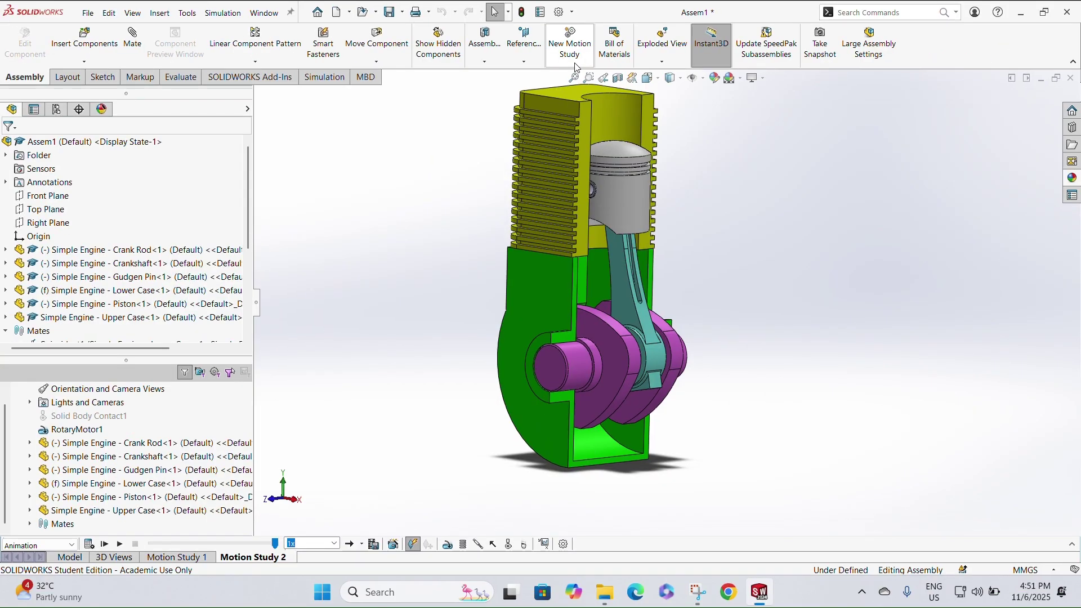
Create a new motion study for the engine assembly and set its study type to Motion Analysis.
click(574, 56)
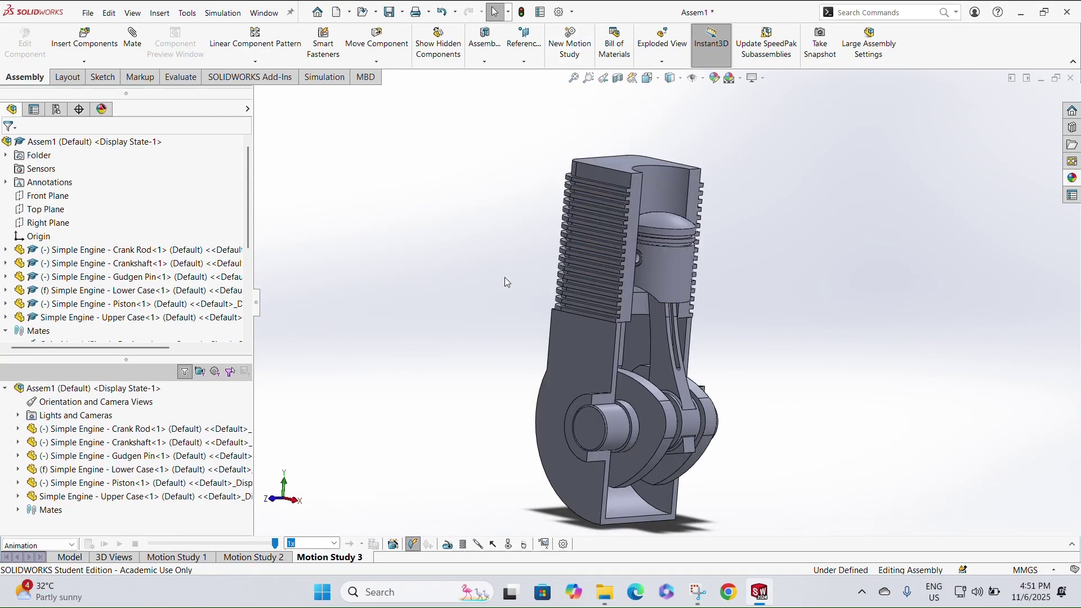
click(1071, 546)
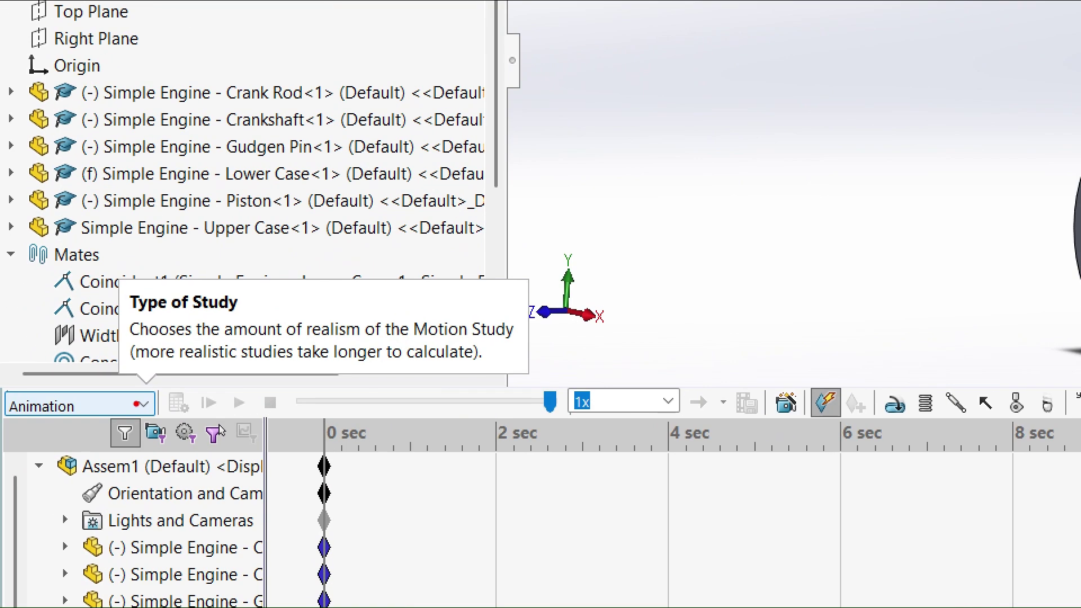
click(113, 406)
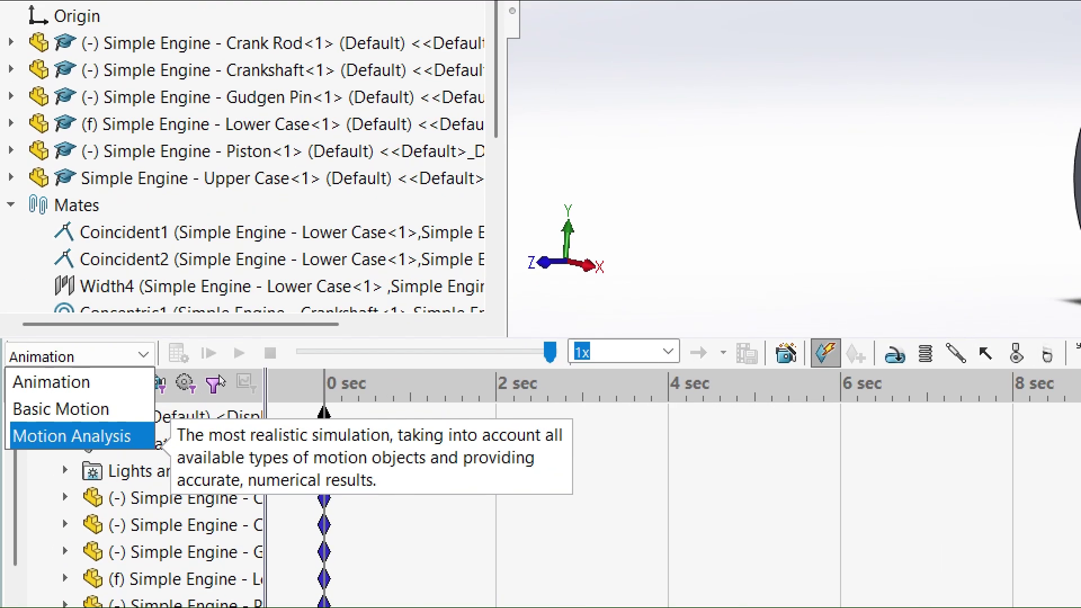
drag(62, 452, 30, 465)
key(Escape)
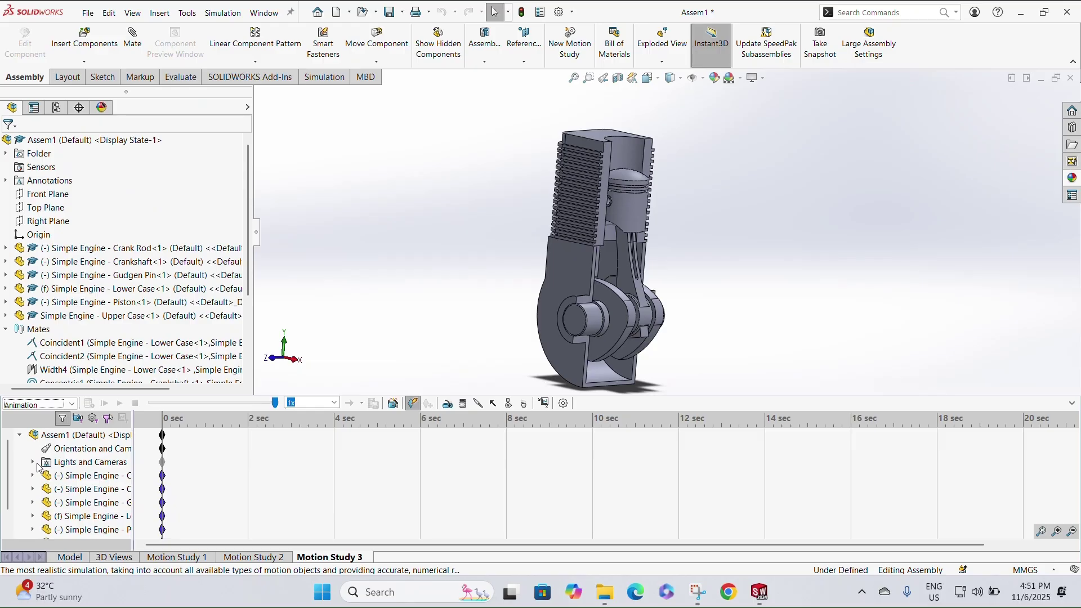
click(57, 404)
click(62, 448)
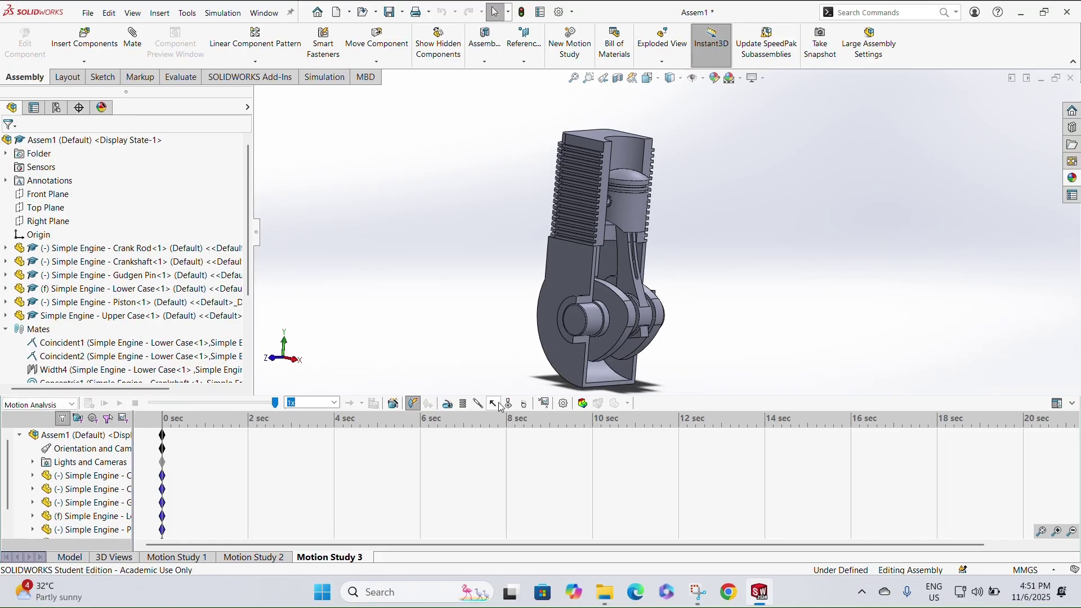
Add a solid-body contact across all the engine components, with both contact materials set to Aluminum (Greasy).
click(499, 406)
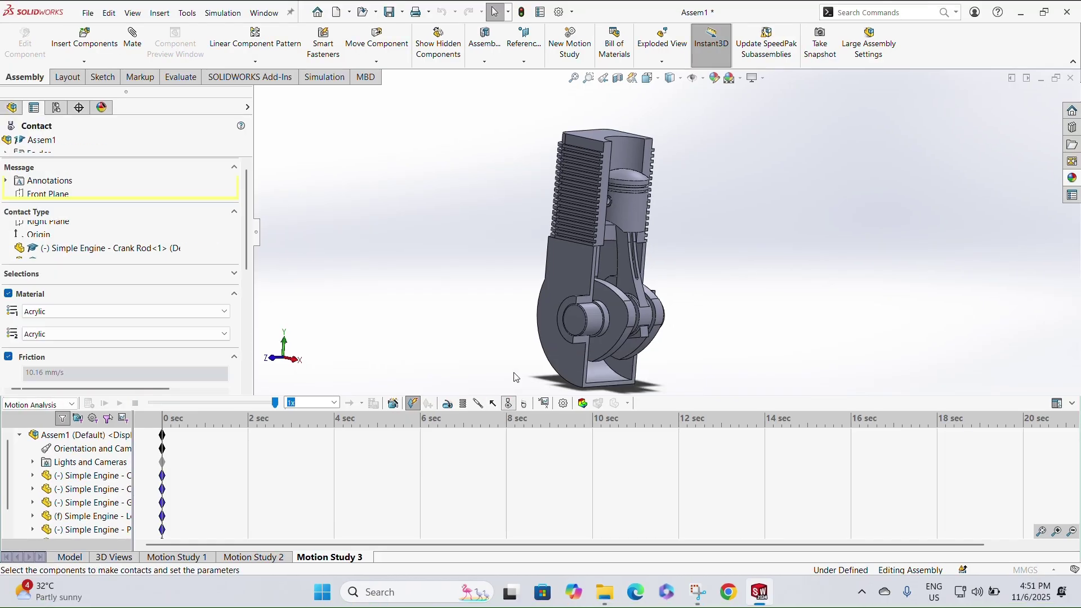
drag(523, 111, 697, 394)
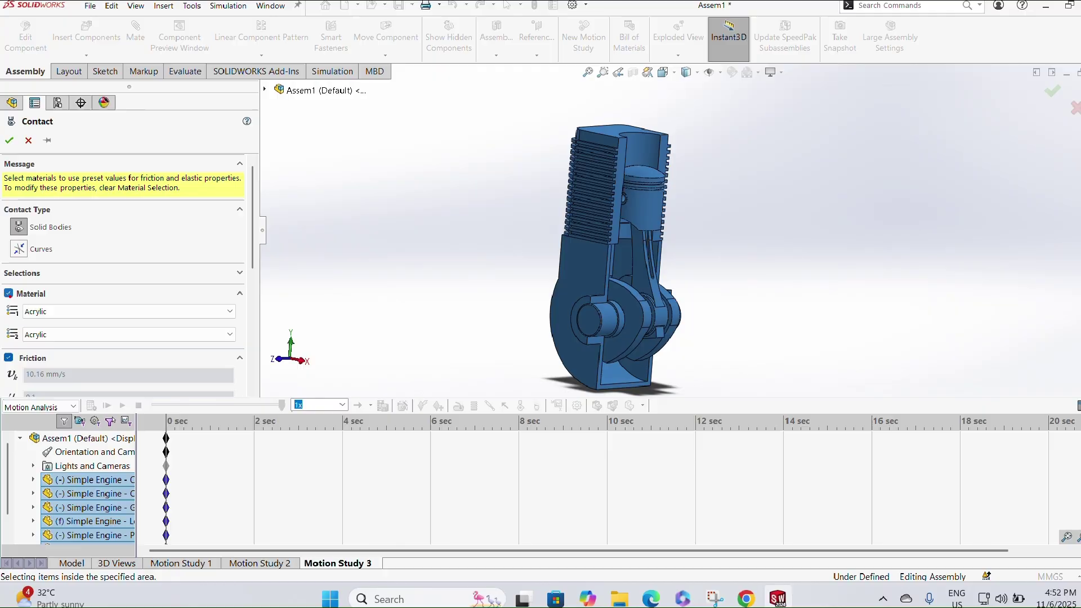
click(226, 314)
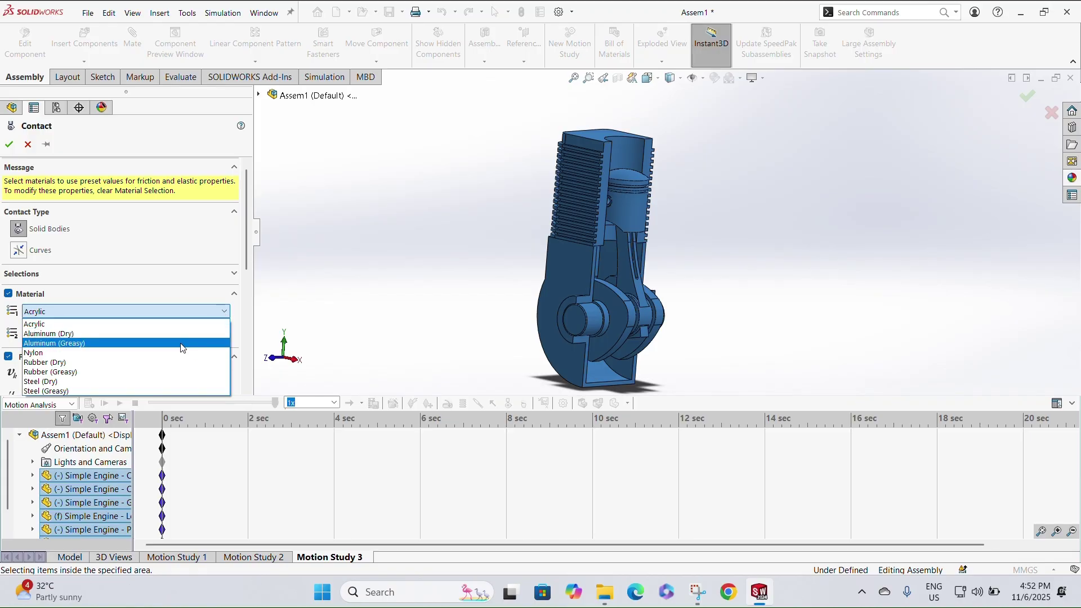
click(149, 347)
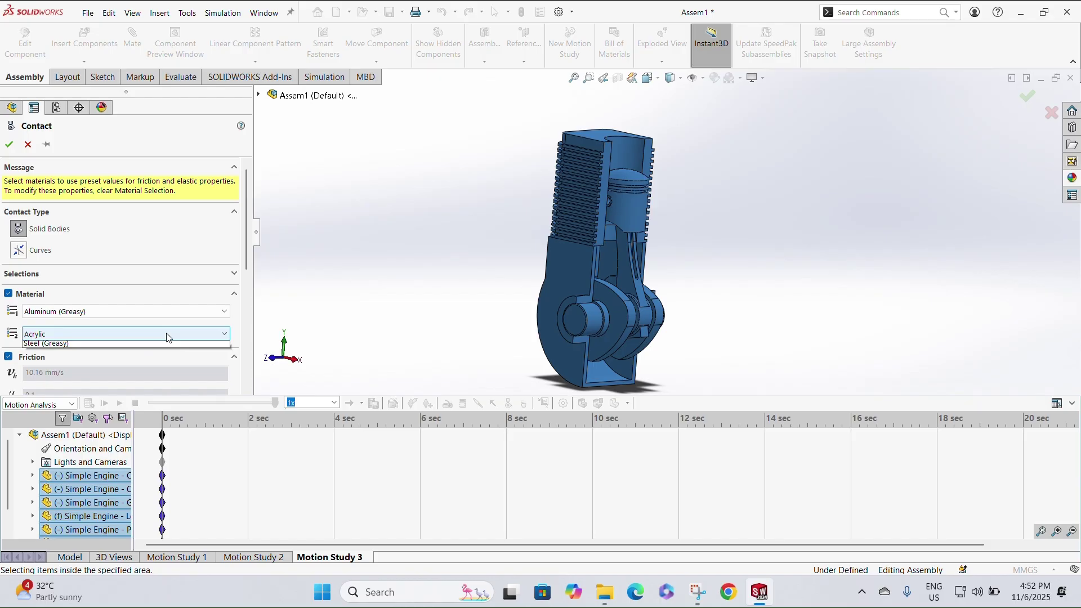
click(163, 336)
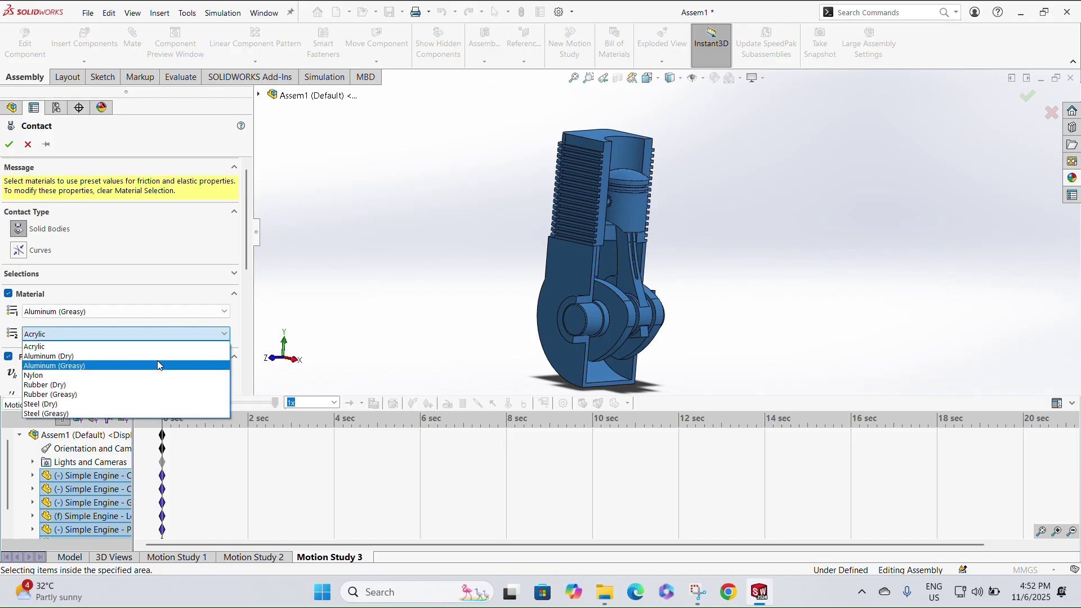
click(157, 364)
scroll(191, 307, down, 5)
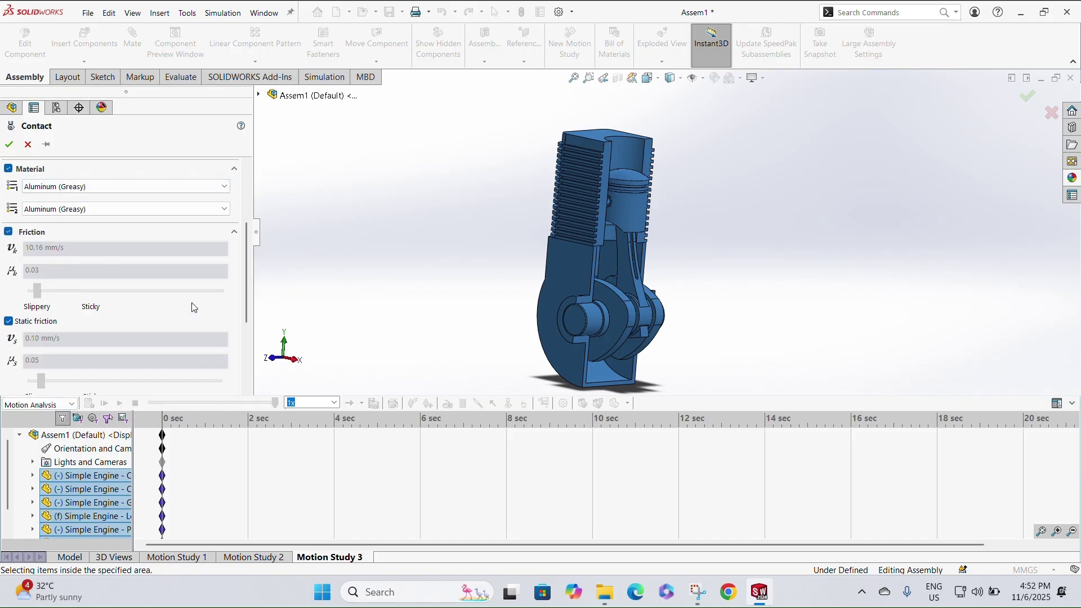
scroll(192, 303, up, 5)
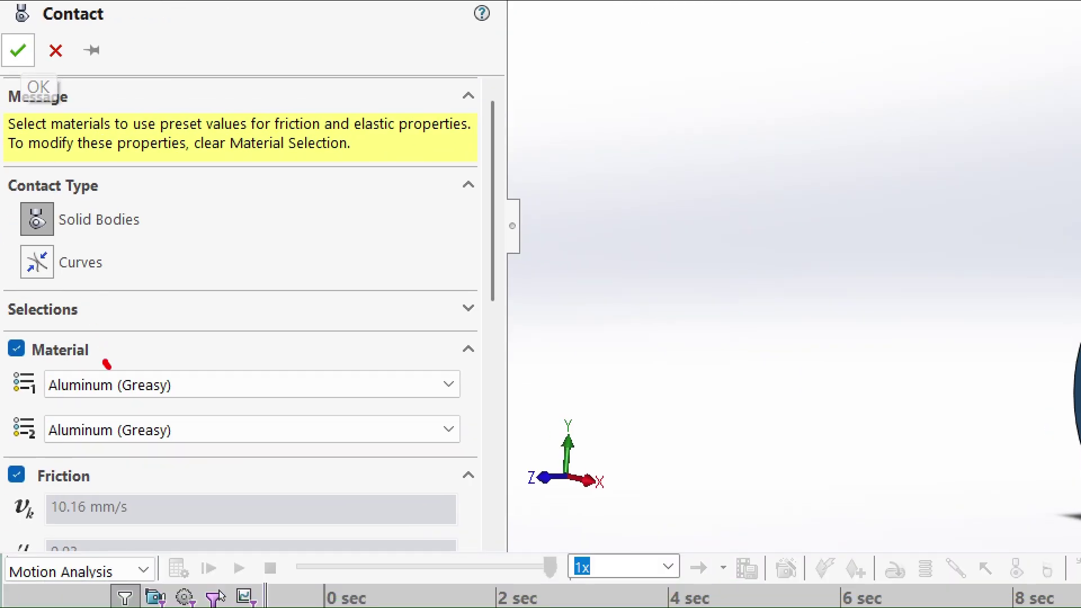
drag(106, 364, 186, 336)
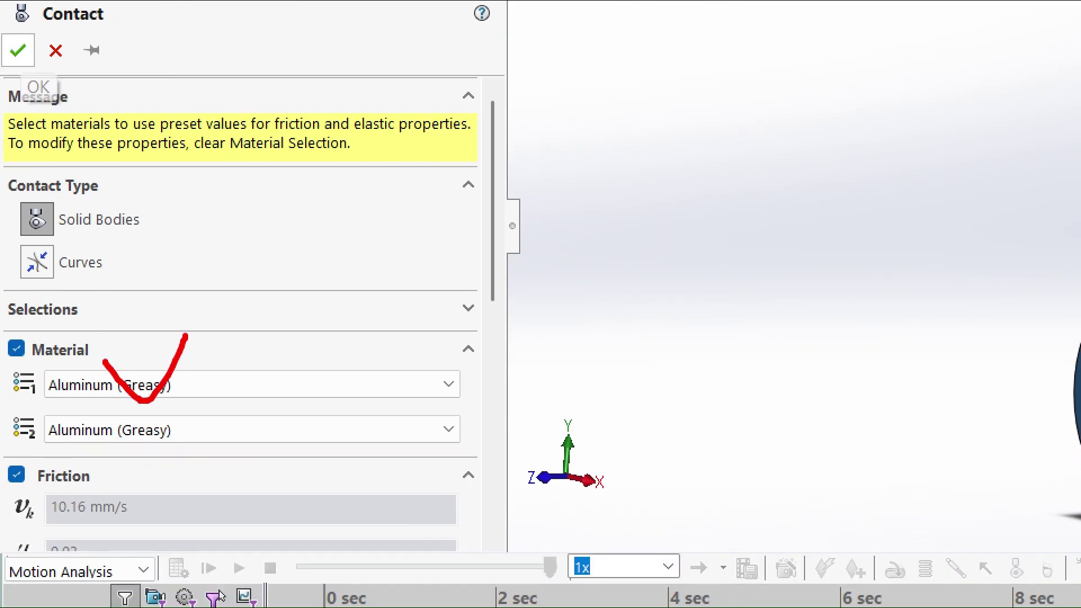
drag(22, 55, 46, 40)
key(Escape)
click(18, 51)
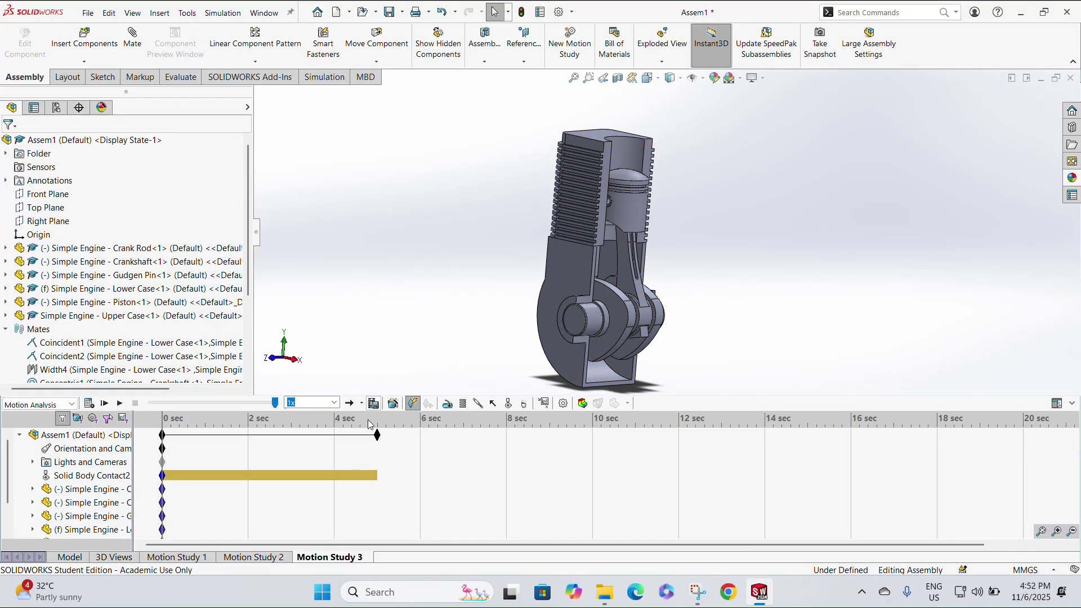
Extend the motion study's duration to 10 seconds and place a rotary motor on the crankshaft's circular end face.
drag(379, 437, 594, 452)
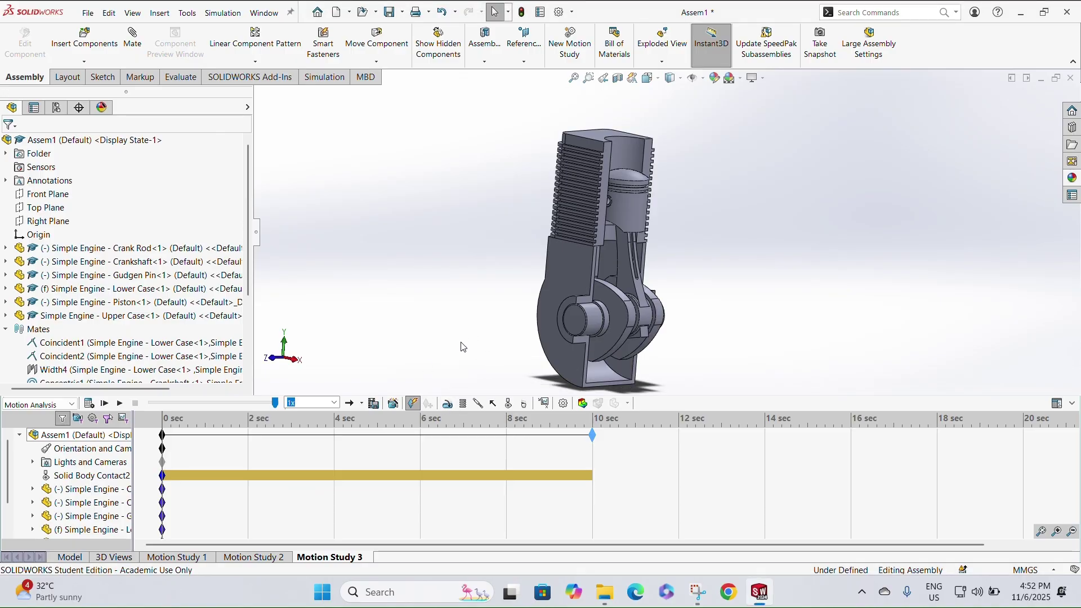
click(449, 404)
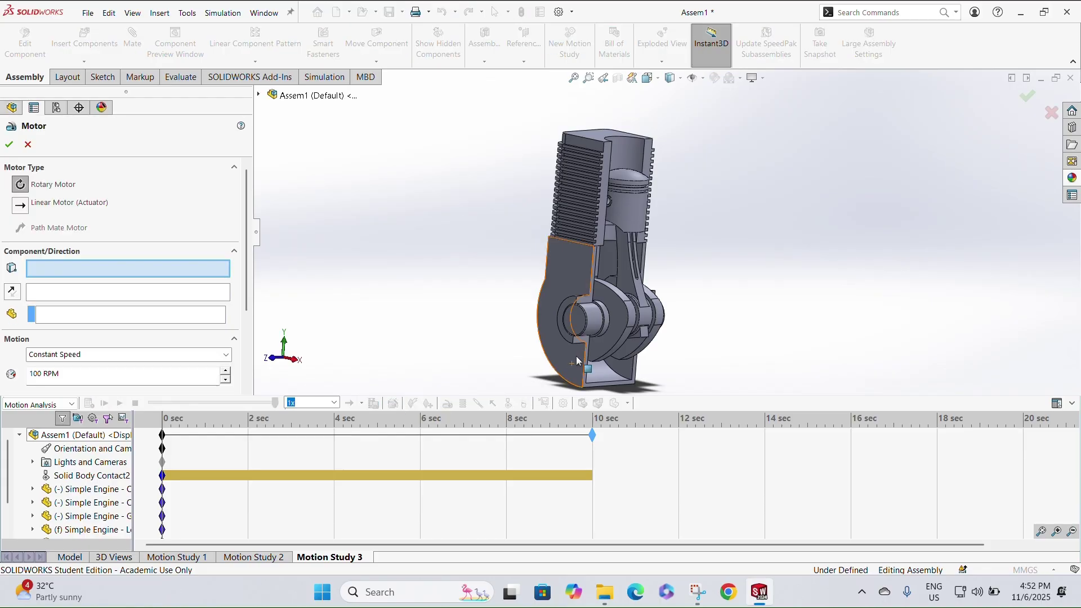
middle_drag(563, 315, 605, 291)
scroll(734, 169, down, 8)
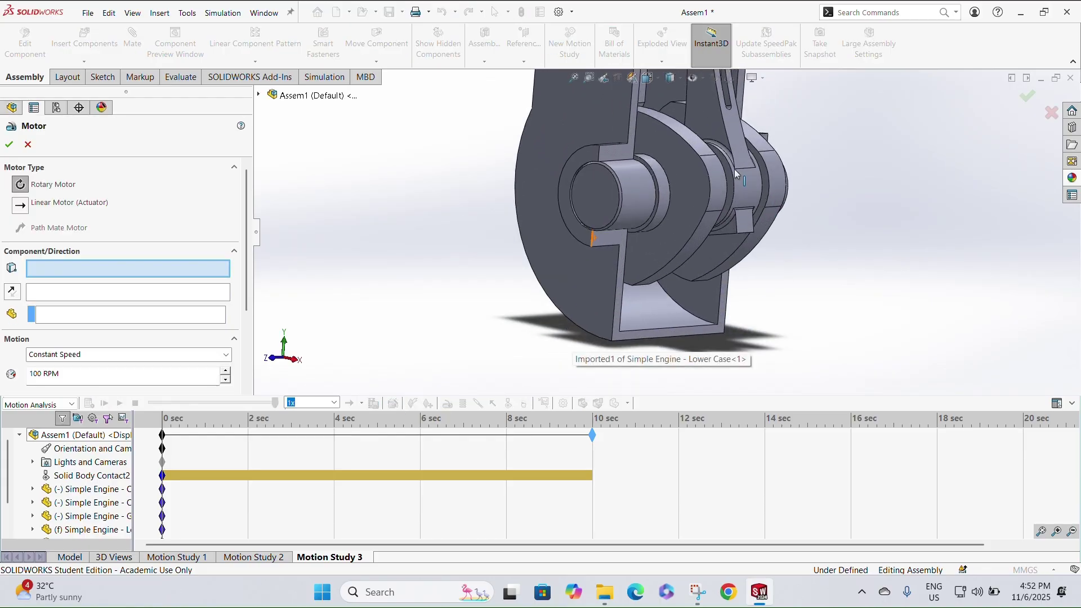
click(487, 226)
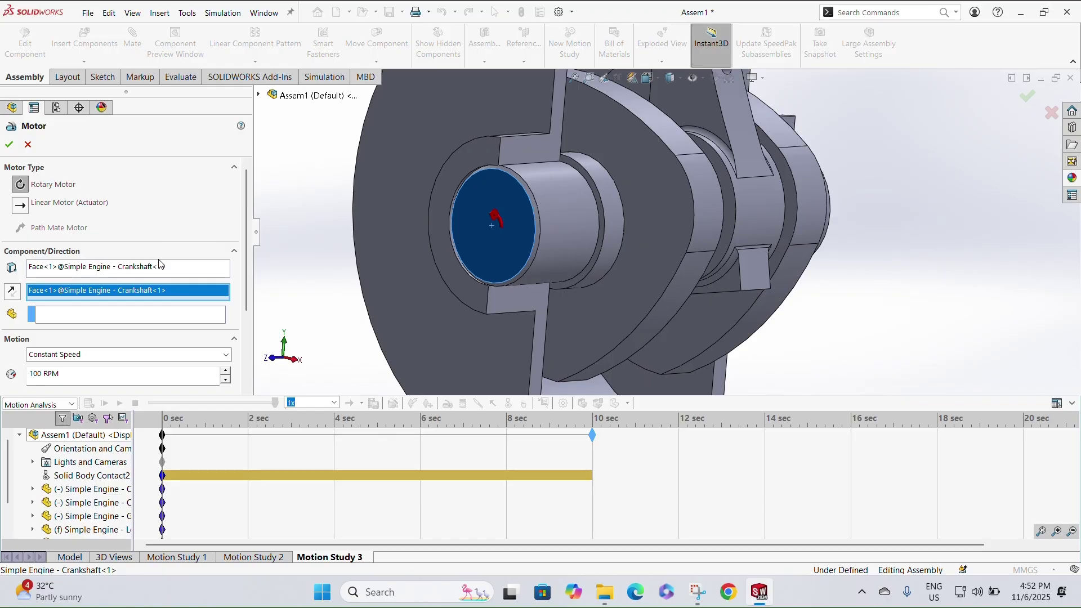
Set the crankshaft motor's constant speed to 30 RPM and accept the motor.
drag(247, 244, 251, 279)
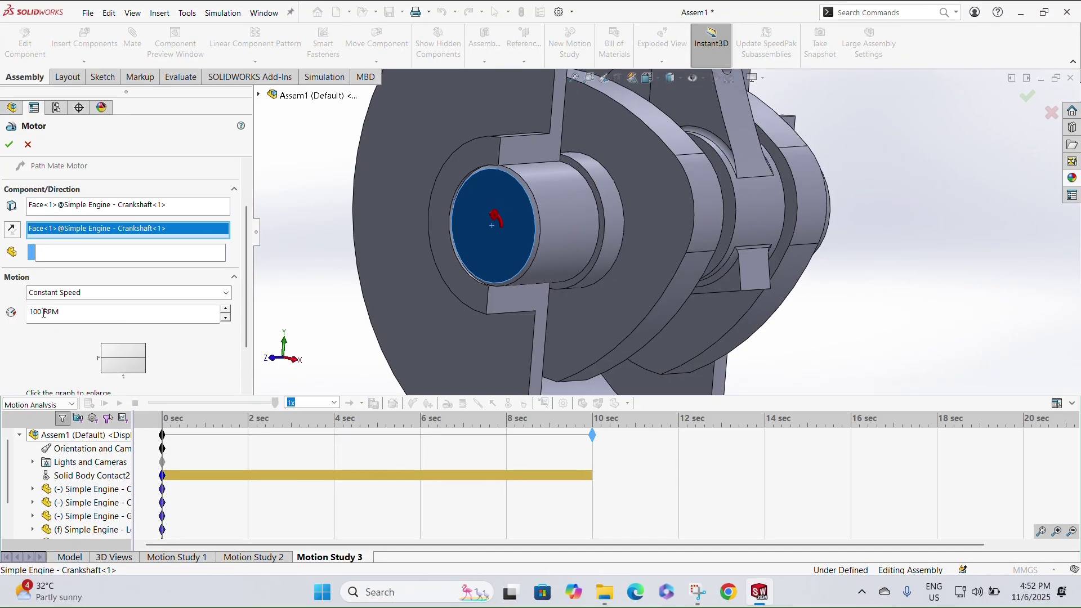
double_click(41, 311)
text(30)
key(Return)
scroll(247, 299, up, 3)
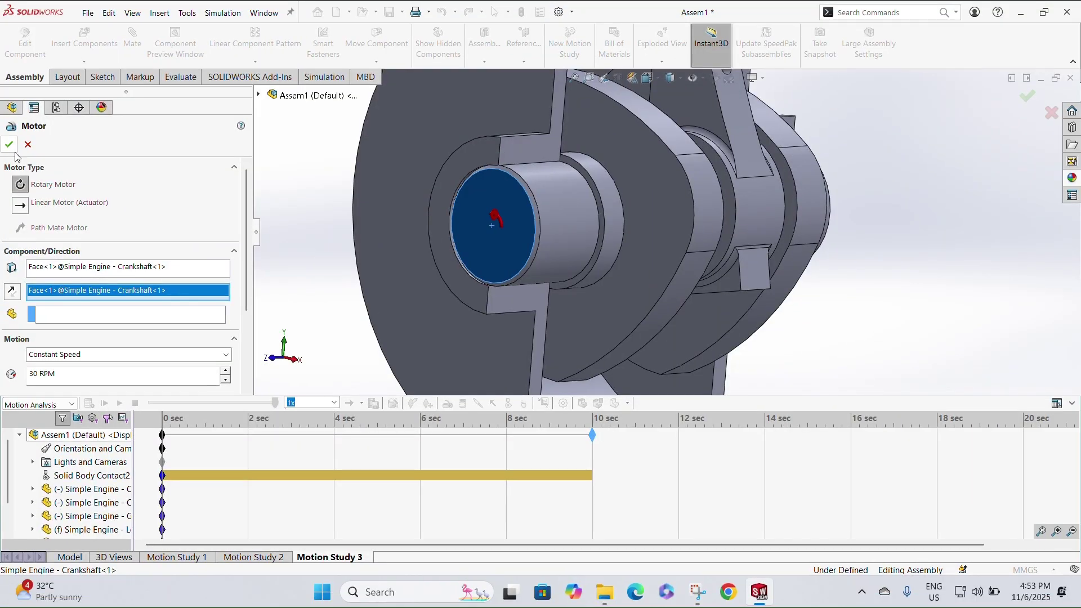
click(9, 144)
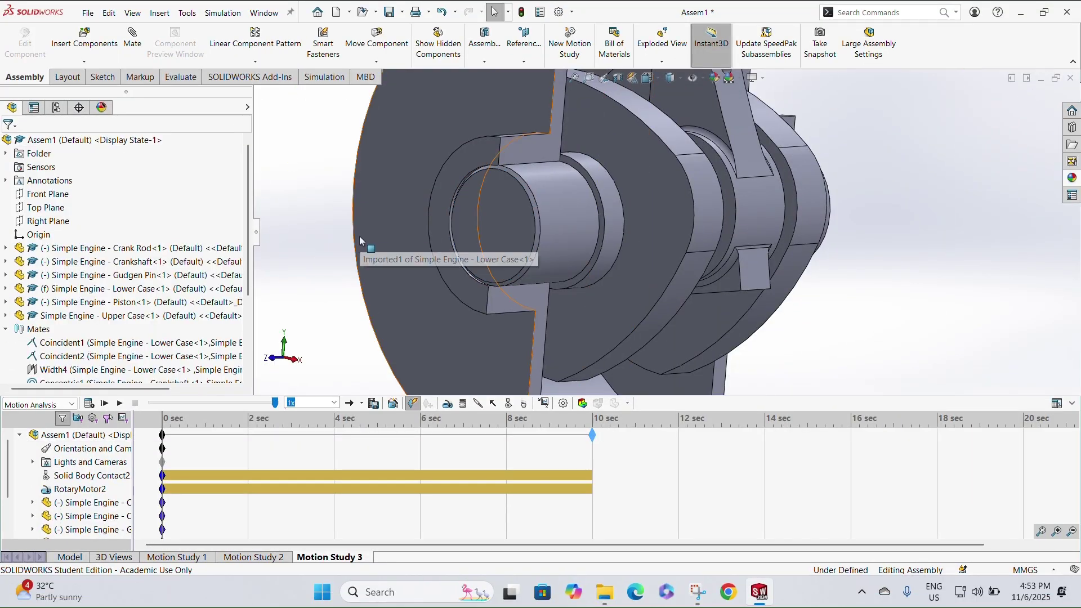
scroll(670, 209, up, 3)
scroll(693, 128, up, 2)
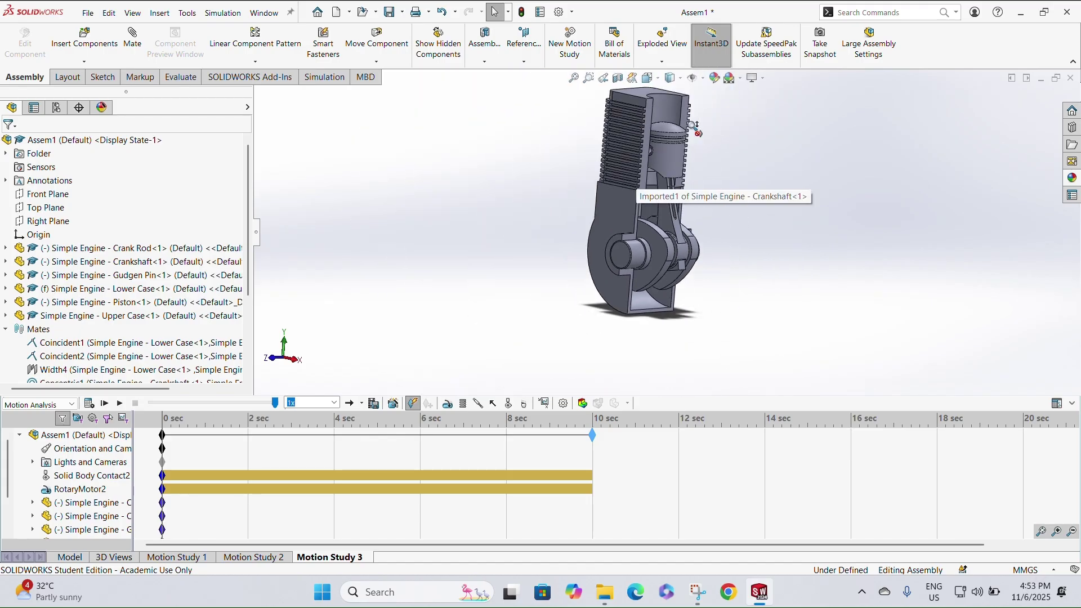
scroll(694, 128, down, 2)
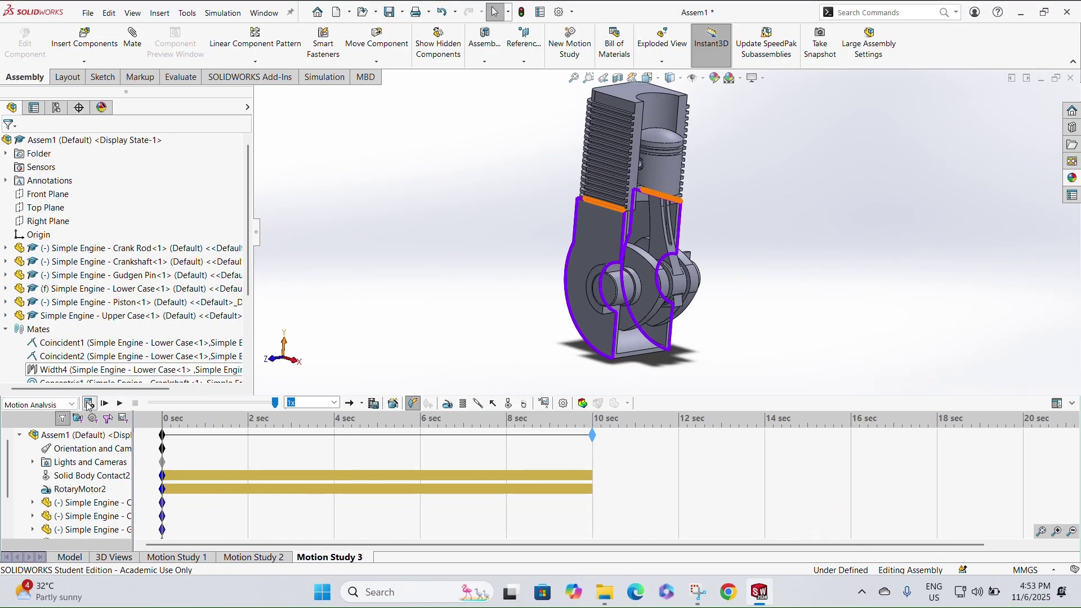
Calculate the motion study, examine the piston and crankshaft motion from both sides of the engine, and stop the calculation partway.
click(89, 404)
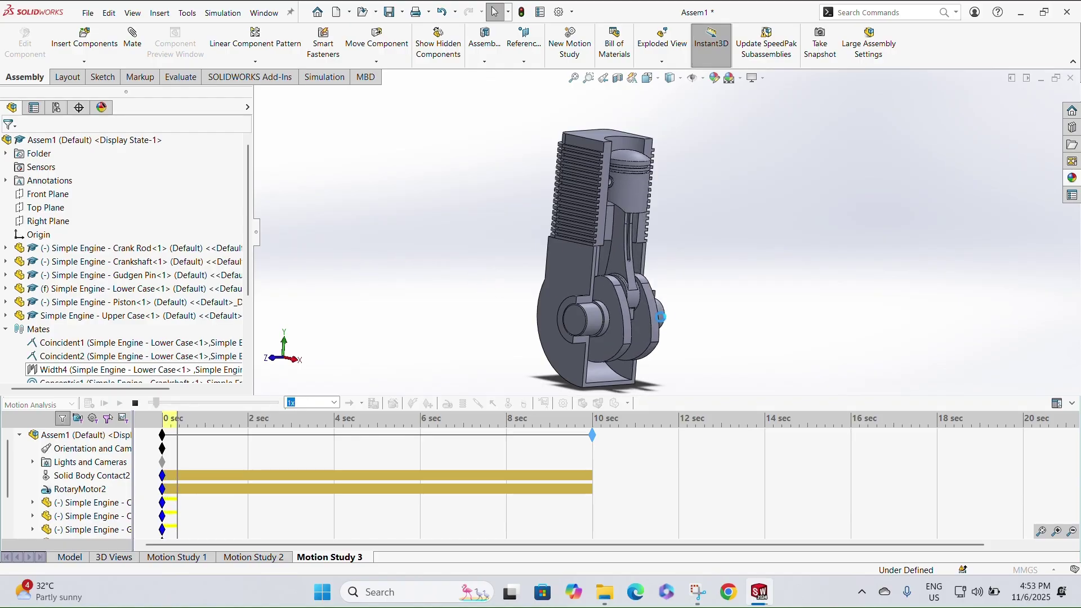
scroll(656, 319, down, 3)
scroll(618, 184, up, 2)
scroll(620, 169, down, 2)
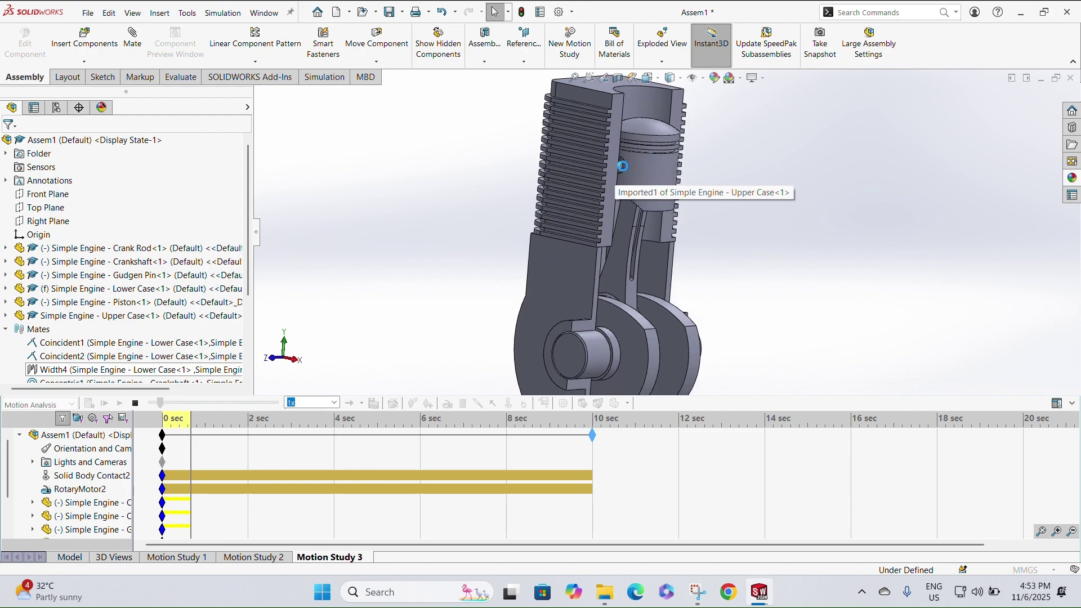
scroll(639, 305, down, 1)
middle_drag(640, 304, 719, 336)
scroll(650, 292, up, 1)
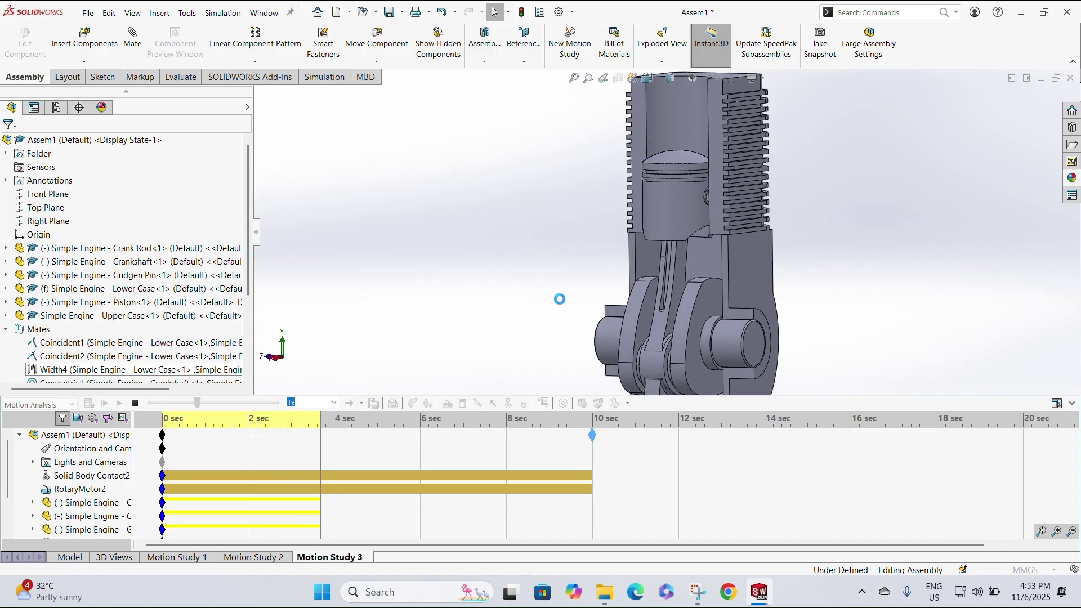
middle_drag(550, 289, 606, 302)
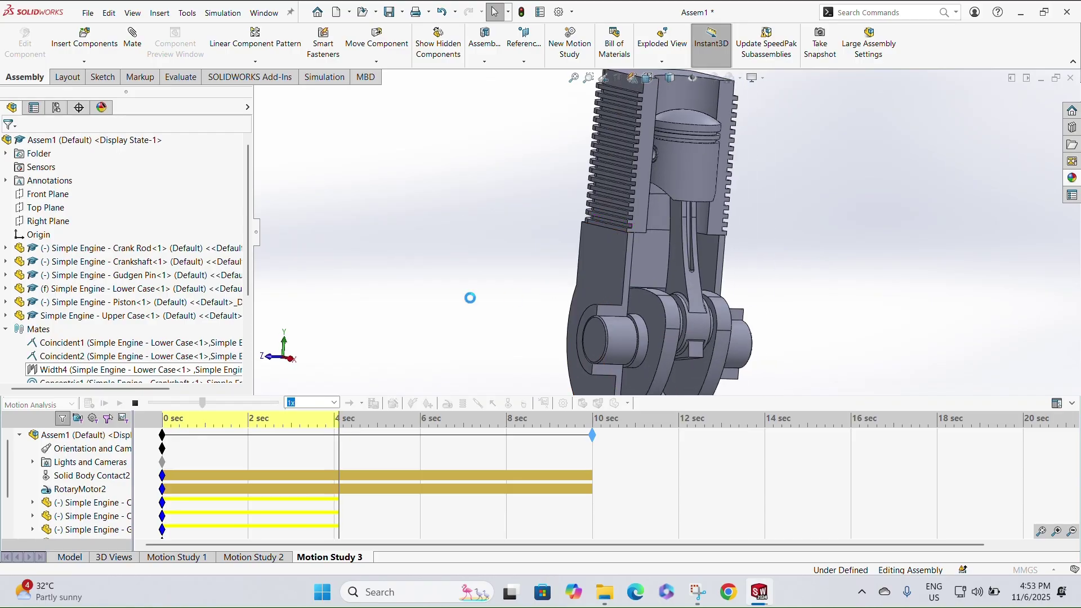
click(135, 403)
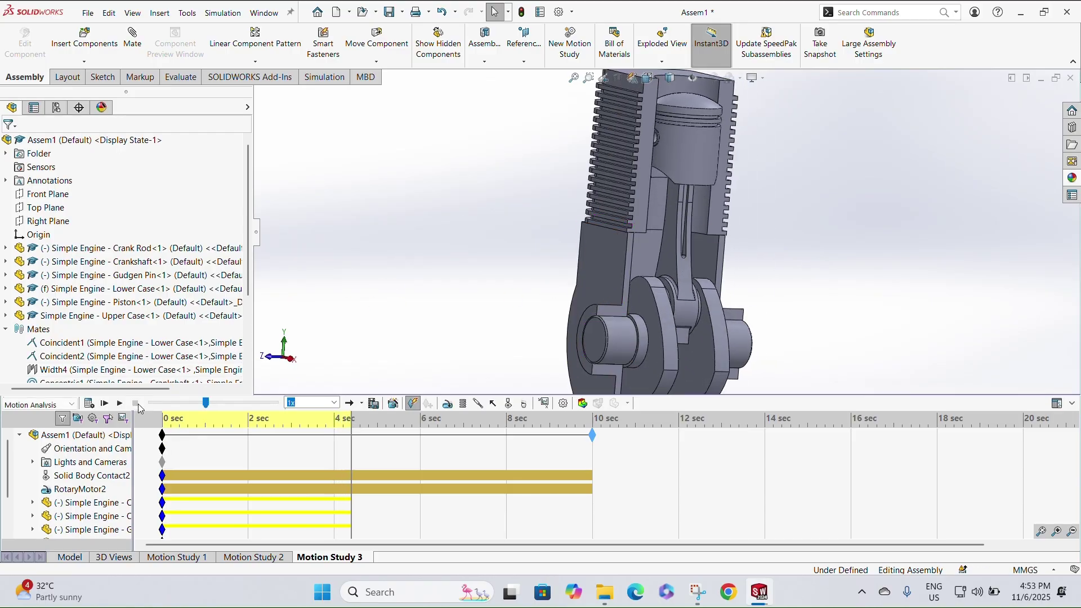
Edit the crankshaft's rotary motor to a constant speed of 100 RPM and halt the study's running calculation.
right_click(81, 491)
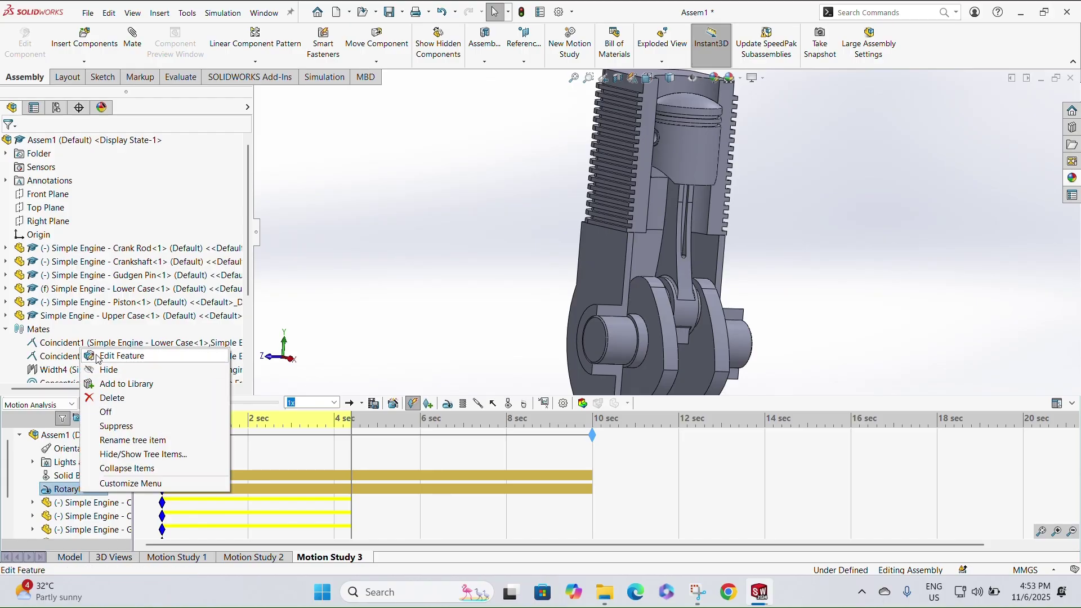
click(98, 359)
drag(65, 289, 8, 299)
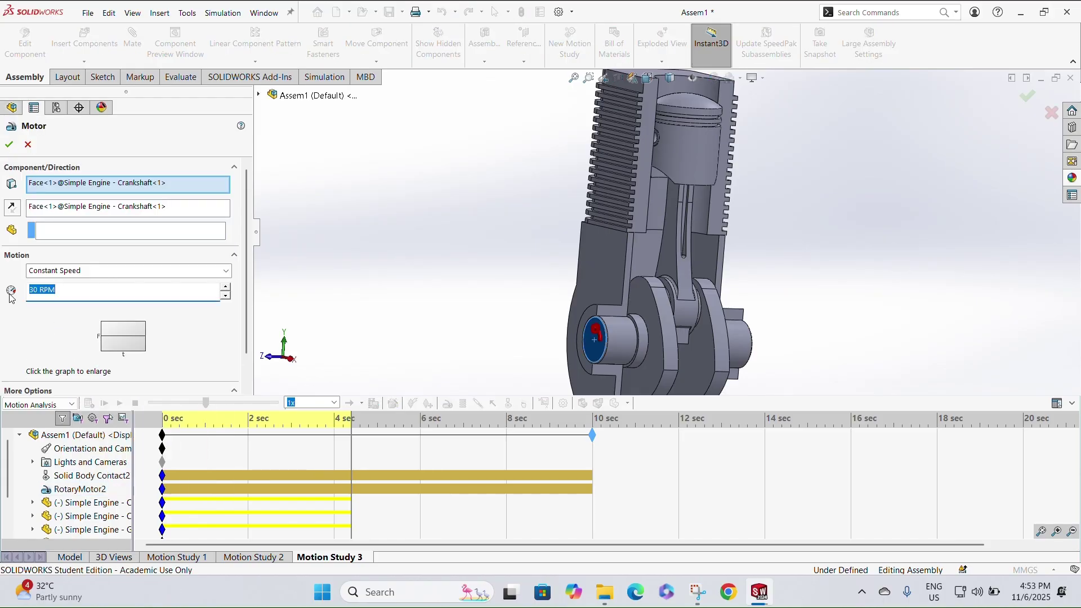
text(10)
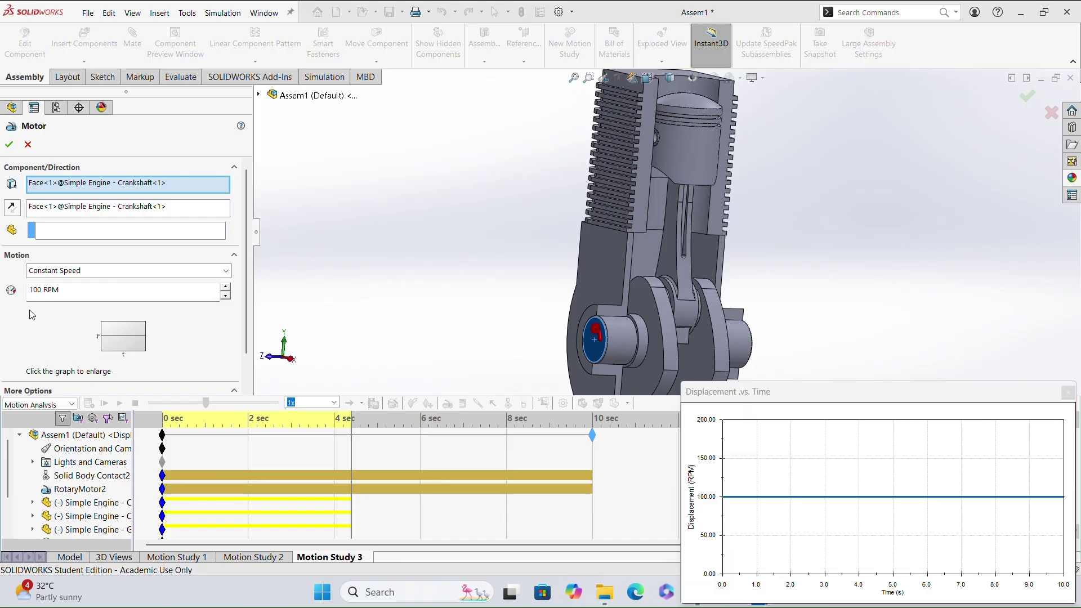
click(1068, 394)
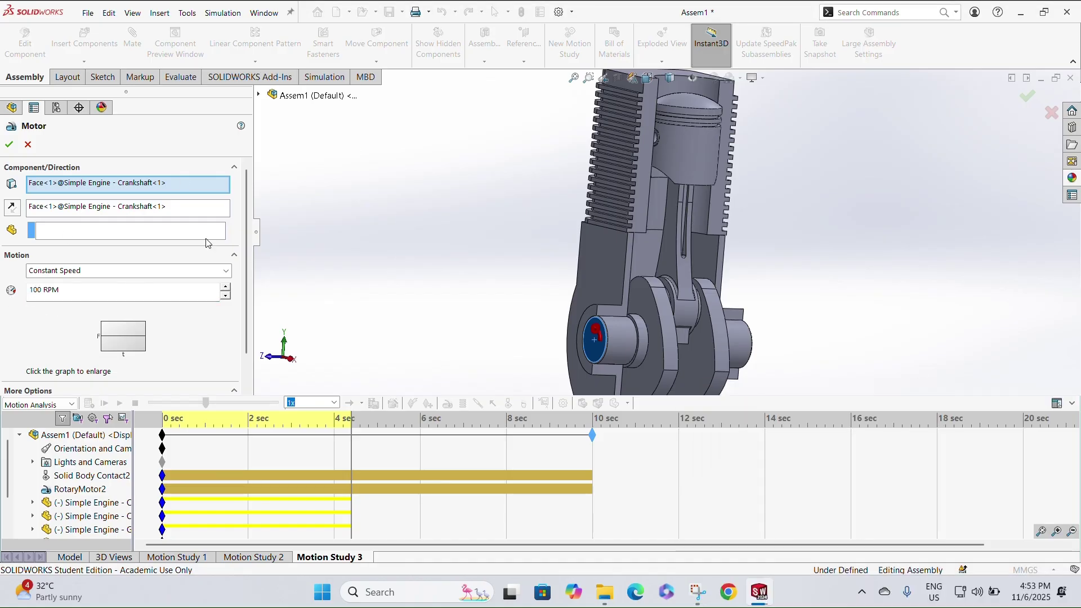
click(9, 145)
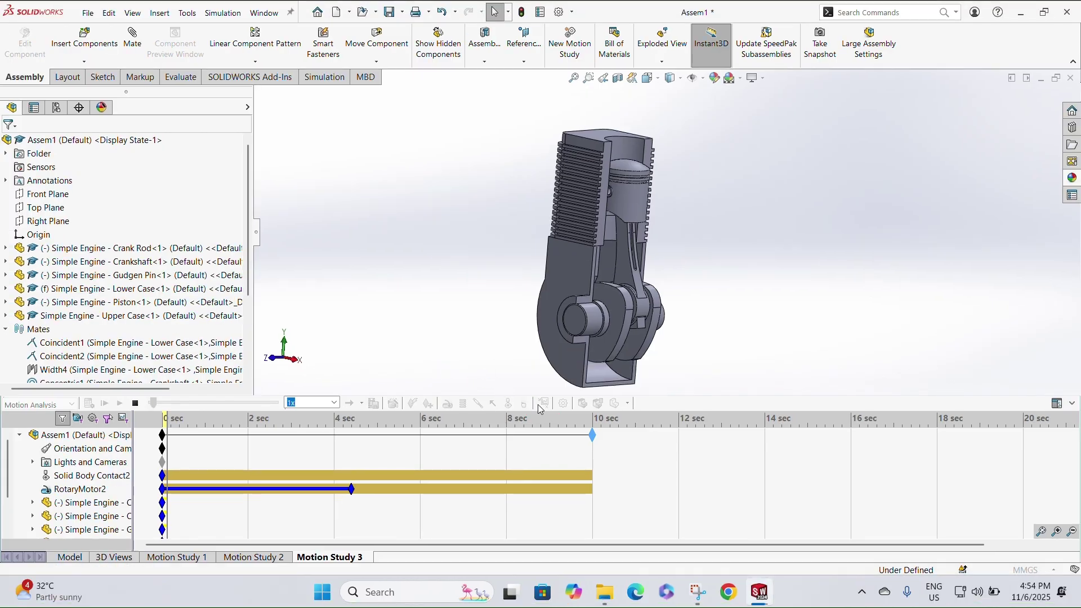
click(137, 404)
click(120, 404)
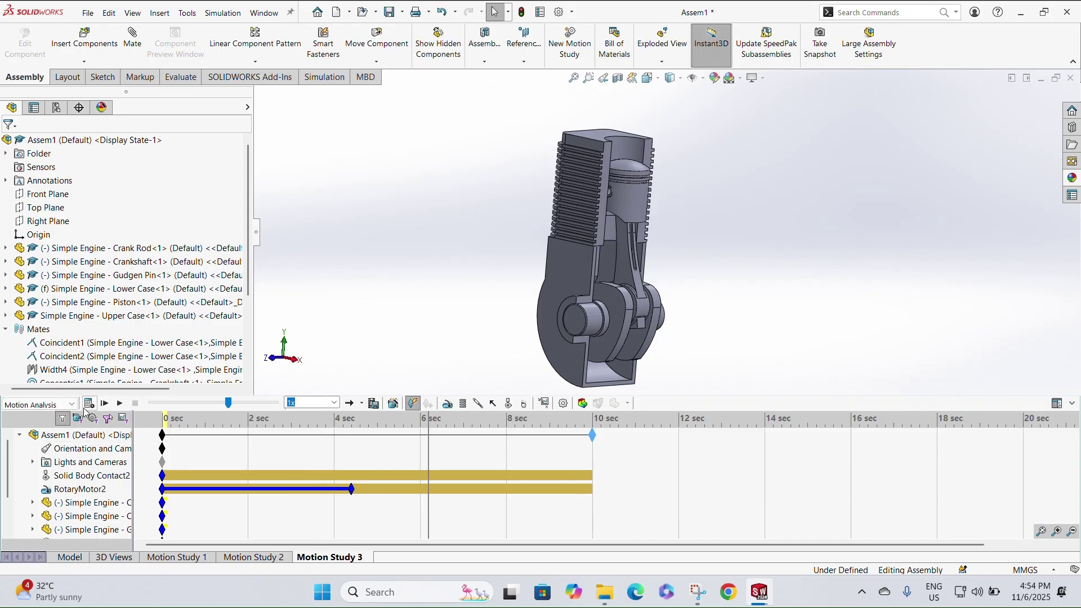
Set the crankshaft rotary motor's constant speed to 70 RPM and run the motion study from the start.
right_click(87, 488)
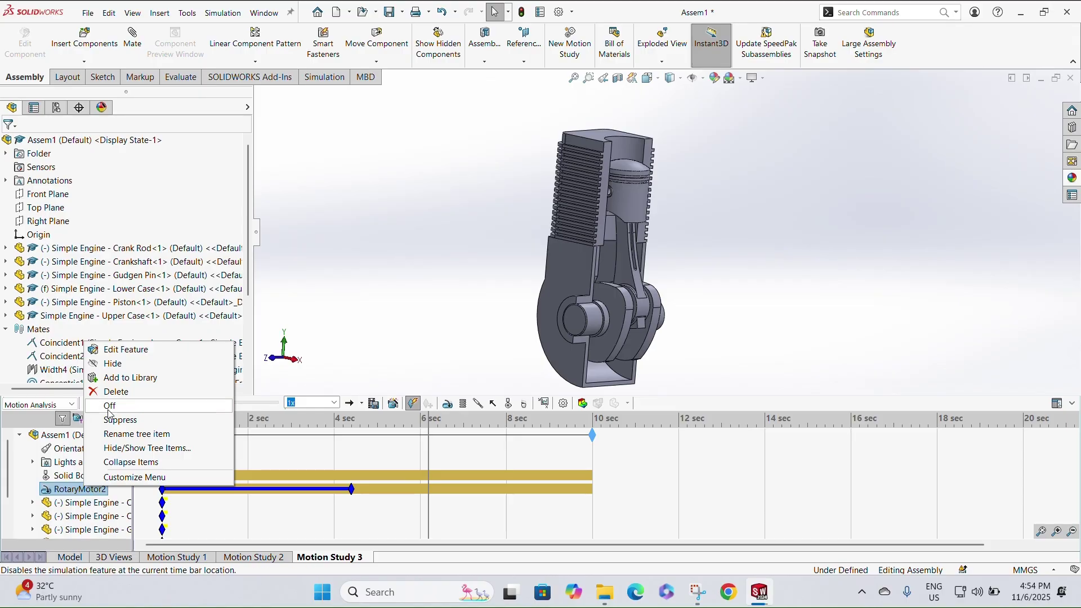
click(126, 349)
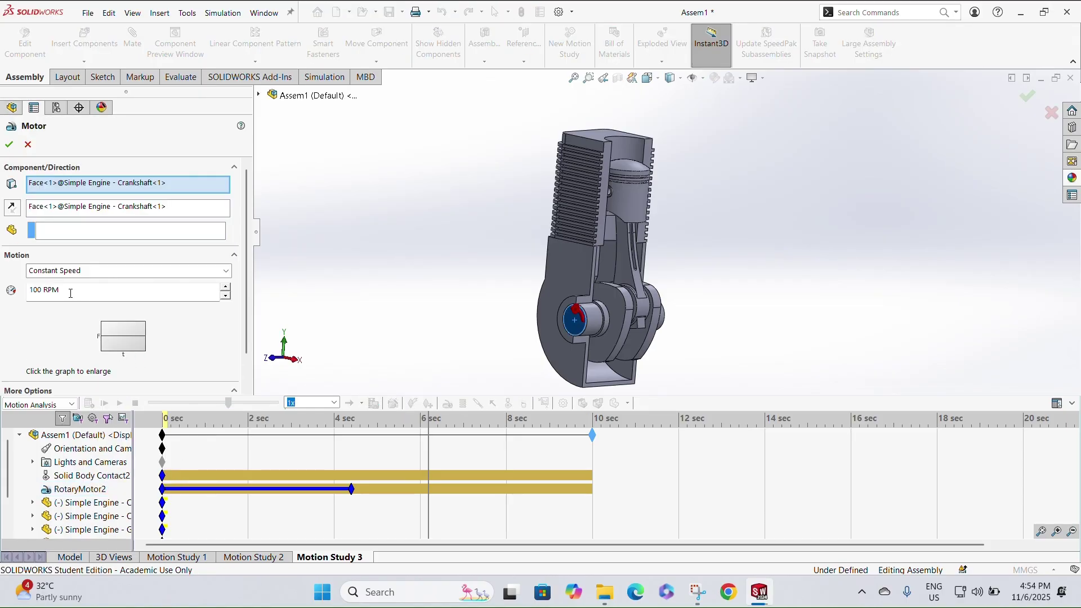
triple_click(70, 293)
text(70)
key(Return)
click(9, 144)
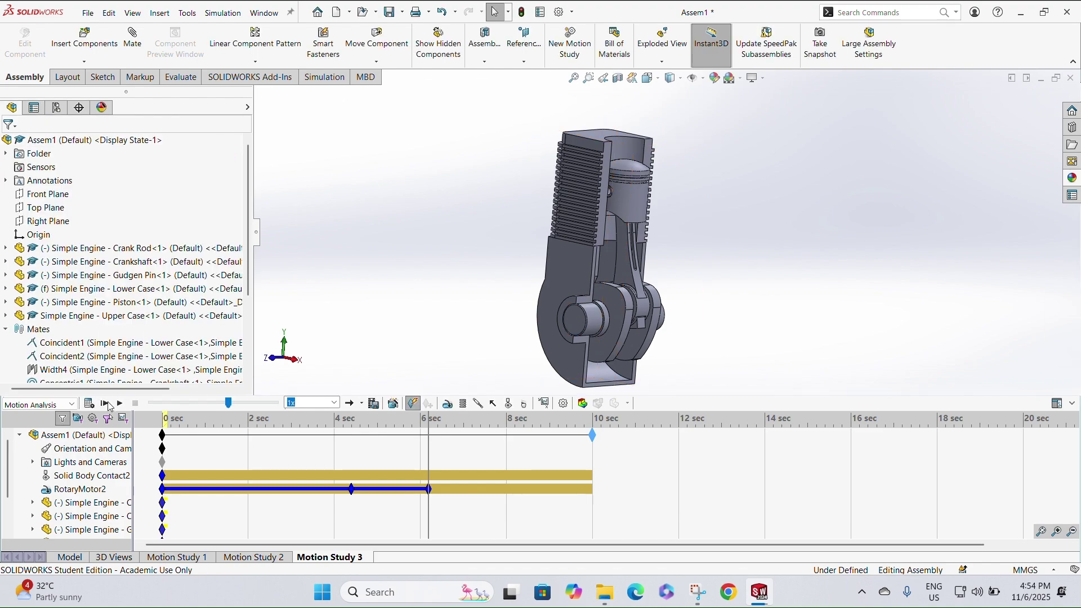
click(107, 404)
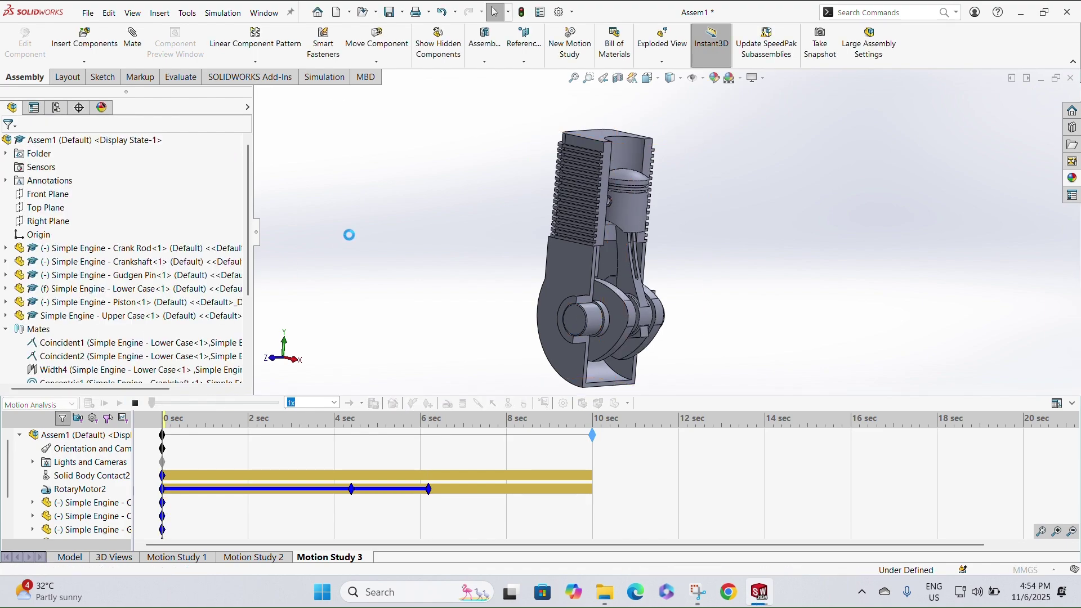